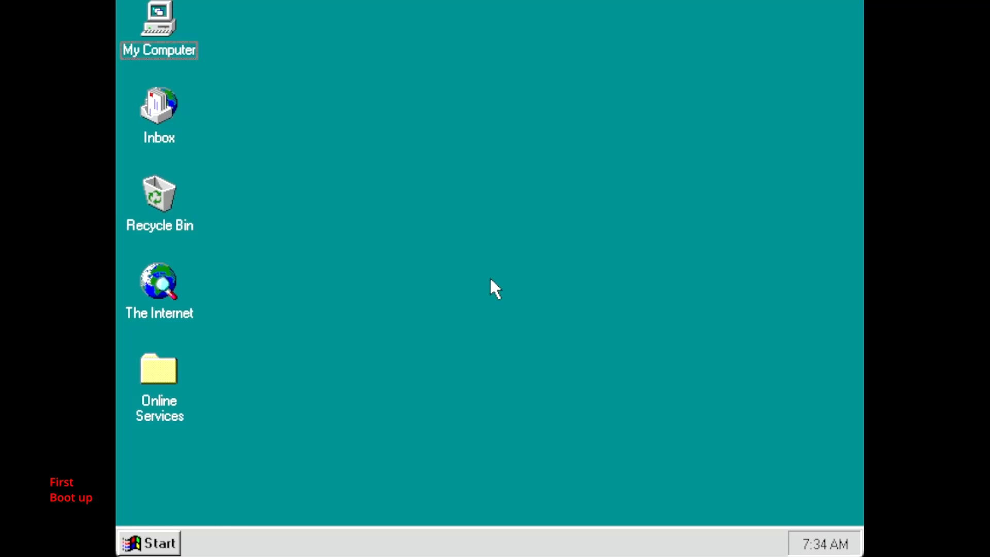
# Step: Set the display's color palette to High Color (16 bit) and the desktop area to 800 by 600 pixels, applying the changes
pyautogui.rightClick(476, 155)
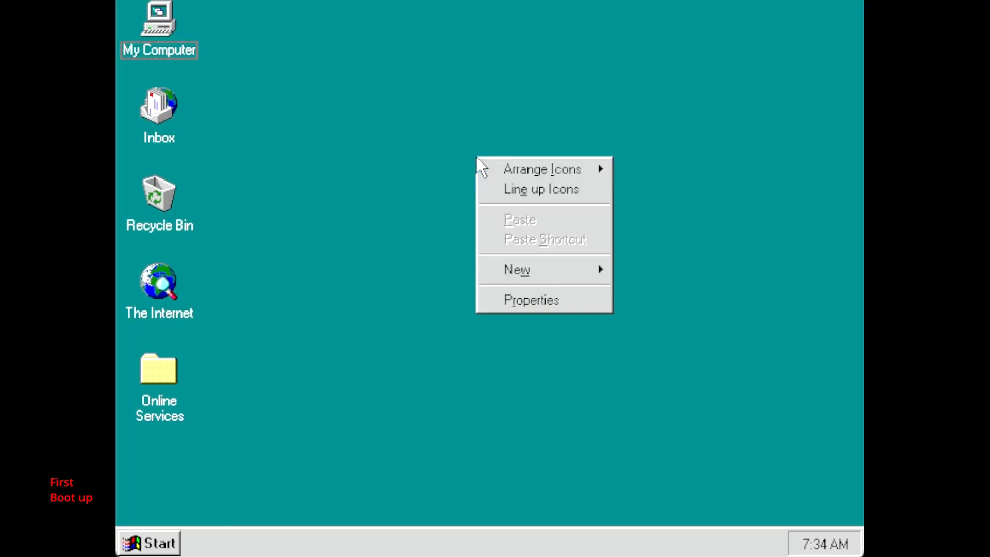
pyautogui.click(532, 300)
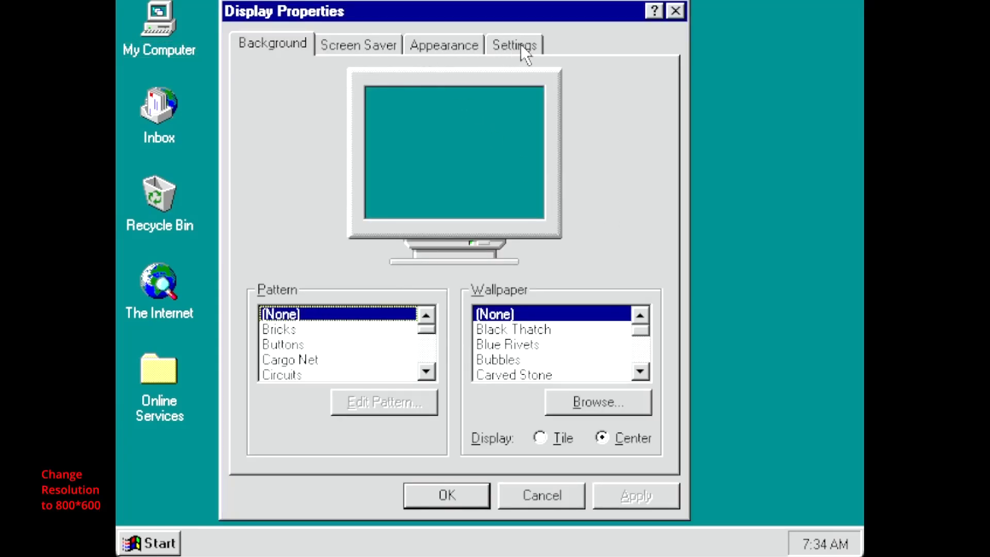
pyautogui.click(521, 44)
pyautogui.click(426, 303)
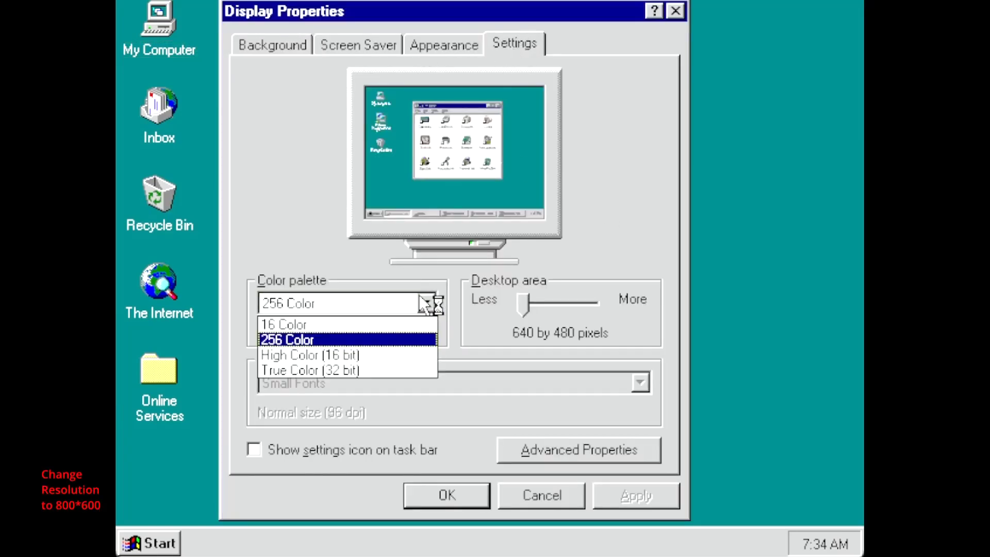
pyautogui.click(370, 356)
pyautogui.click(567, 305)
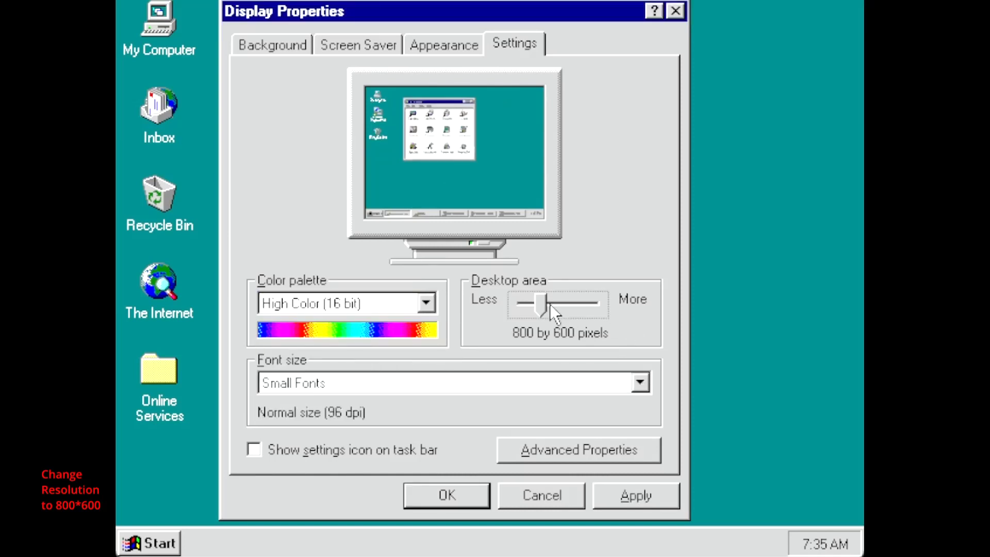
pyautogui.click(628, 503)
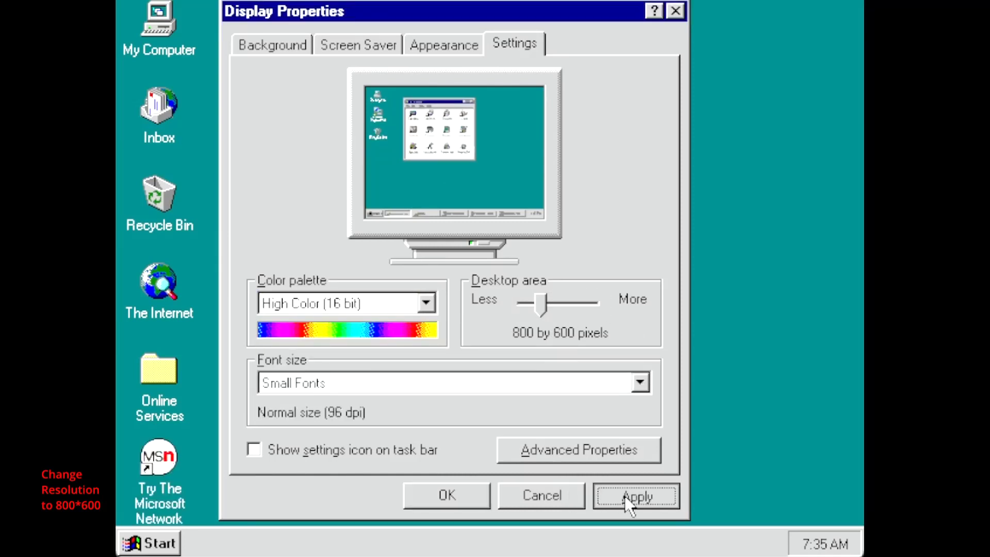
# Step: Choose the standard Super VGA 1024x768 monitor model and apply the display settings
pyautogui.click(407, 341)
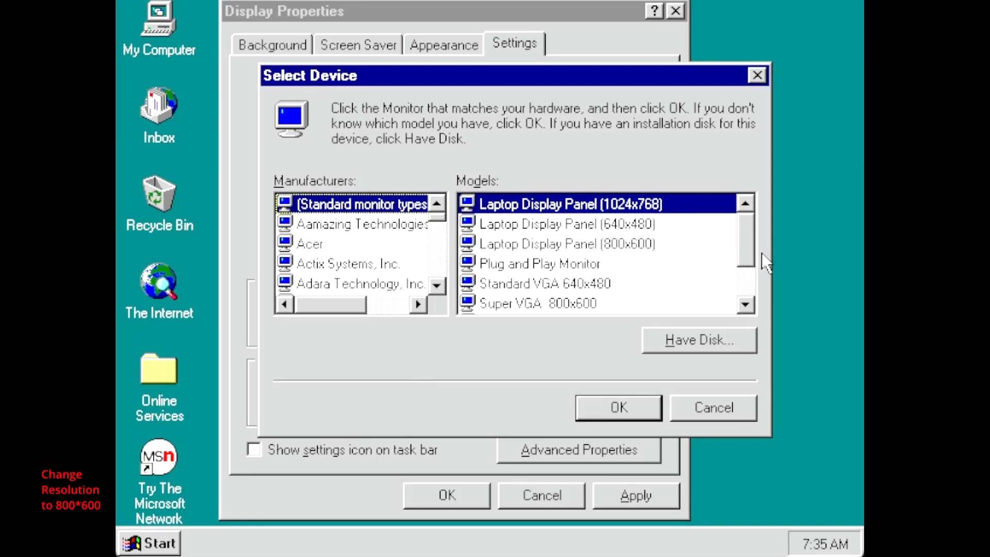
pyautogui.moveTo(742, 247); pyautogui.dragTo(741, 274)
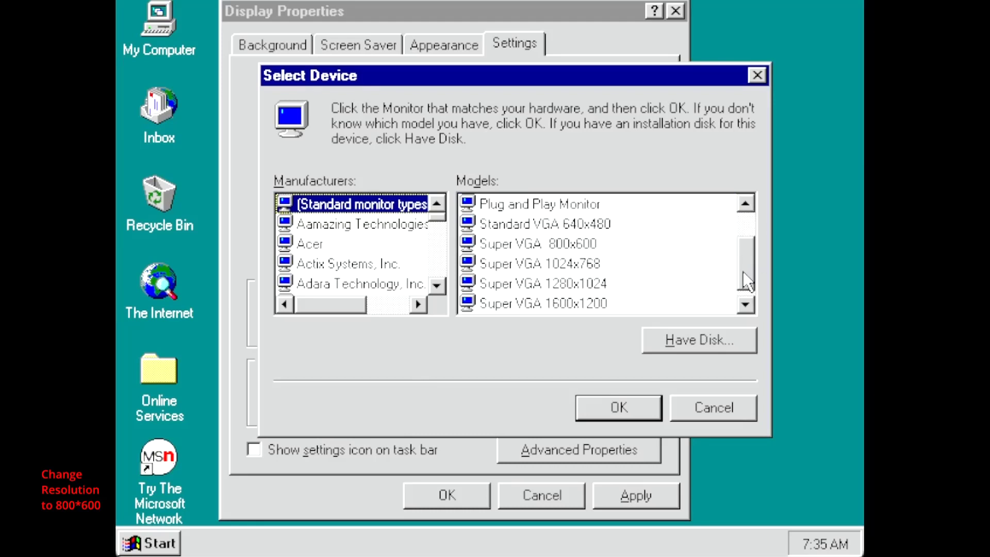
pyautogui.click(584, 264)
pyautogui.click(621, 410)
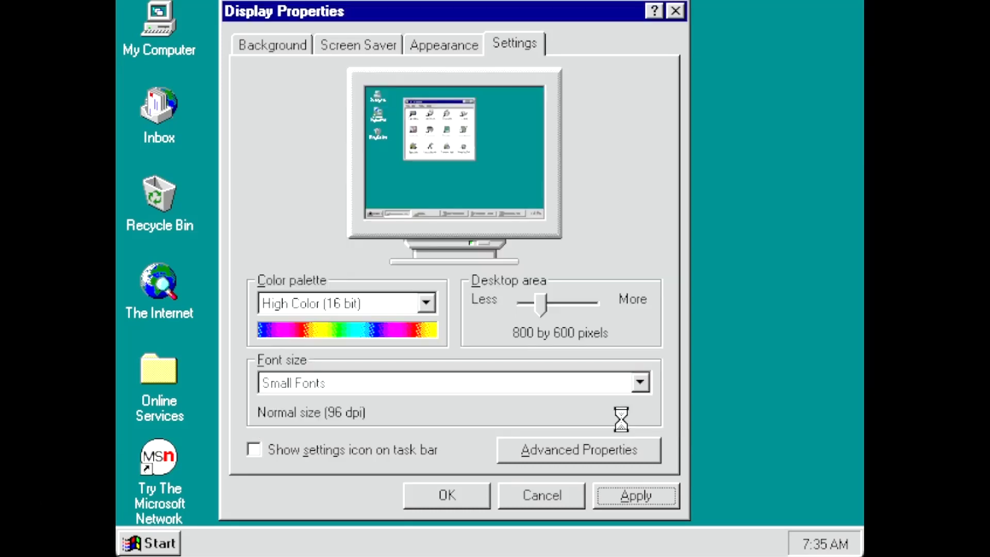
pyautogui.click(594, 500)
pyautogui.click(629, 446)
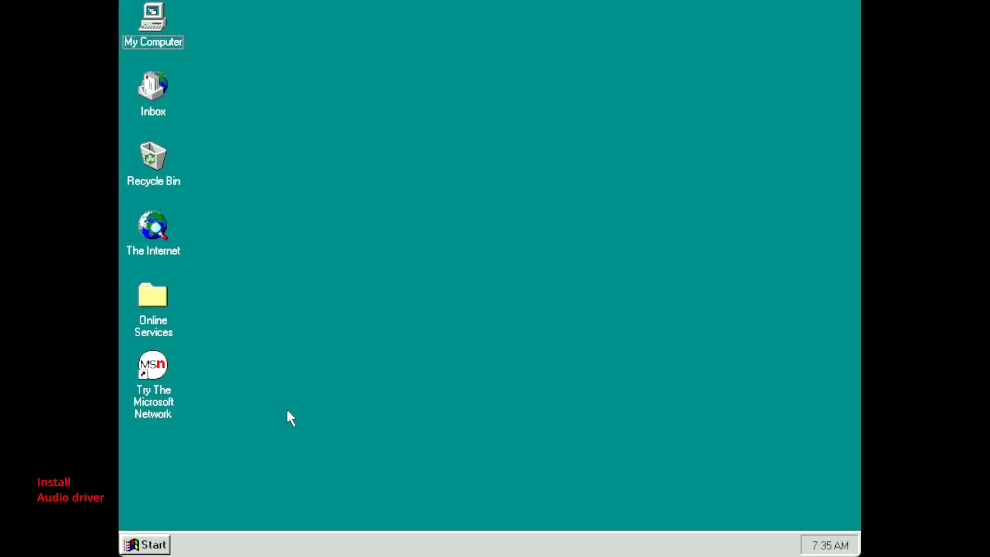
# Step: Open the 2020_12_23 (D:) CD drive from My Computer
pyautogui.press('End')
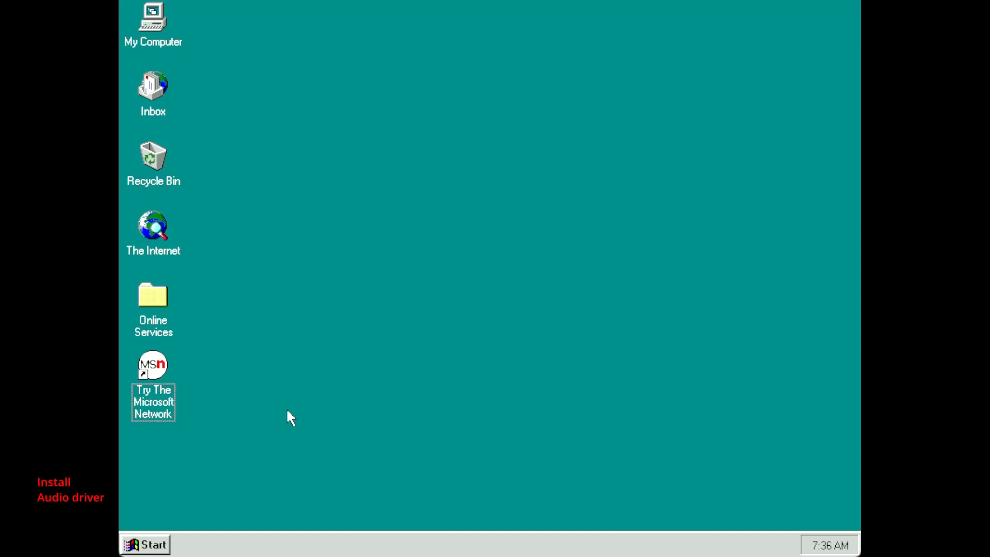
pyautogui.press('Home')
pyautogui.press('Return')
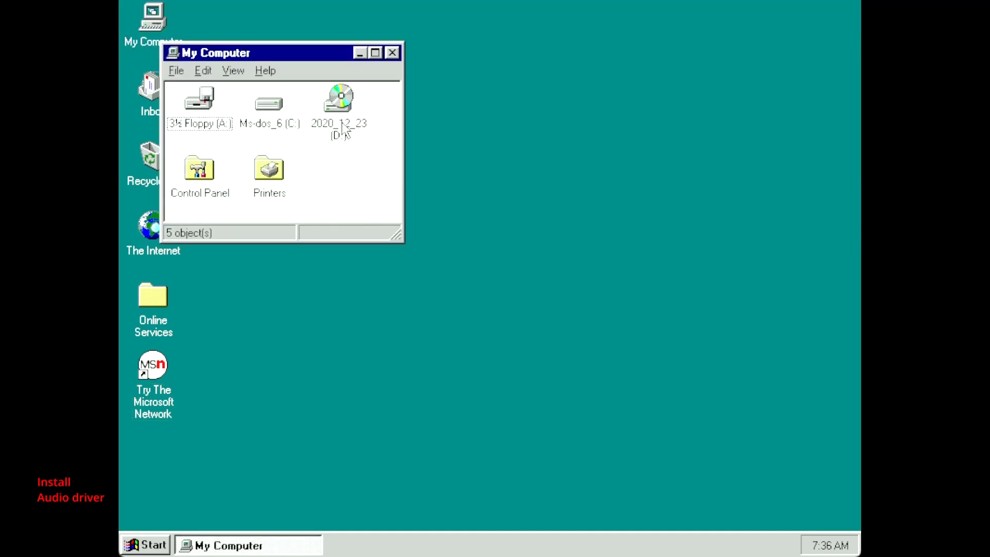
pyautogui.click(343, 125)
pyautogui.rightClick(344, 129)
pyautogui.click(368, 131)
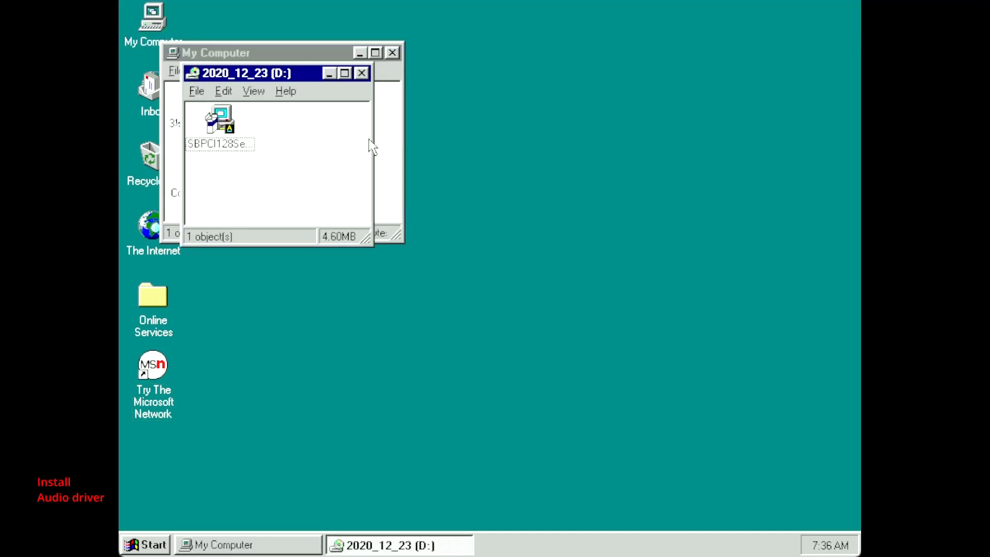
# Step: Copy the SBPCI128 setup file from the CD to the desktop and close both folder windows
pyautogui.rightClick(205, 136)
pyautogui.click(242, 210)
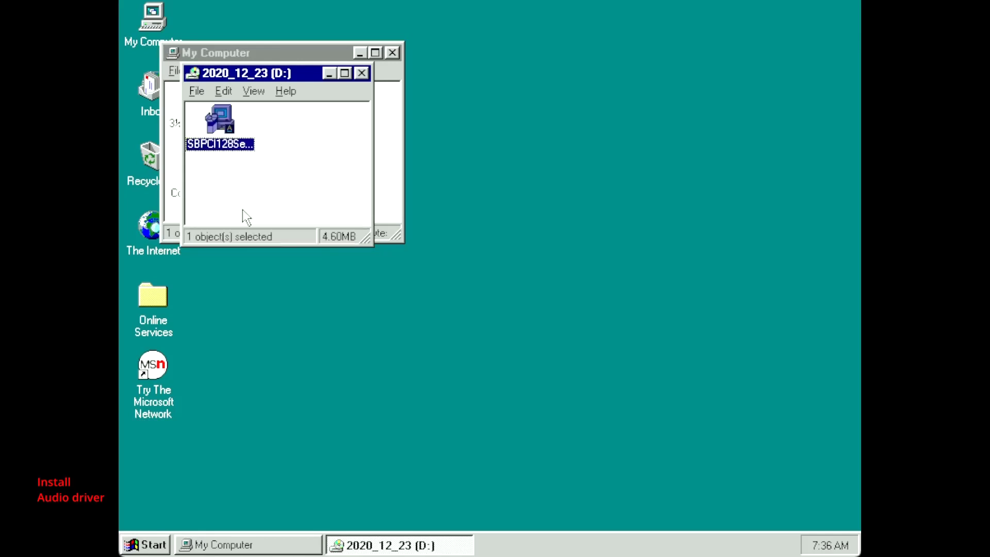
pyautogui.rightClick(210, 431)
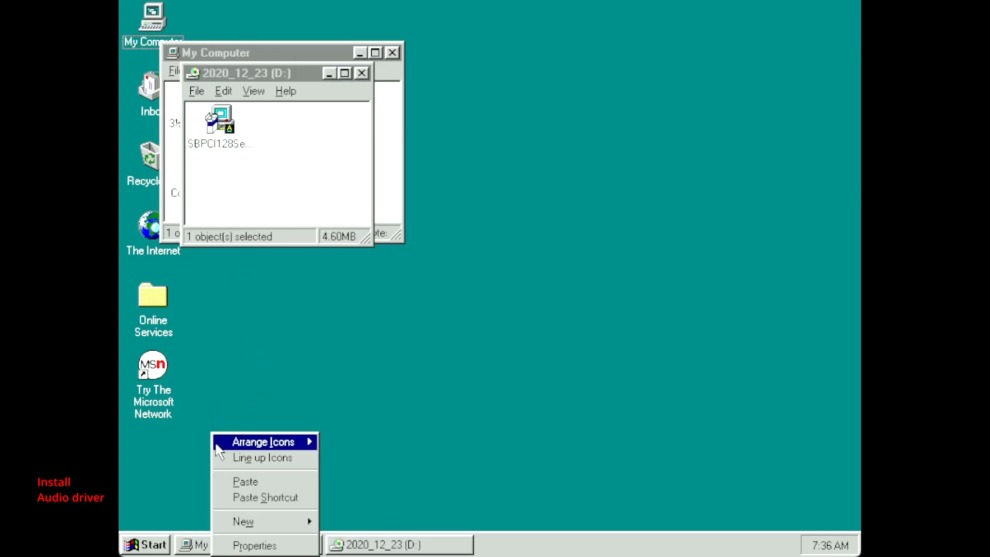
pyautogui.click(250, 481)
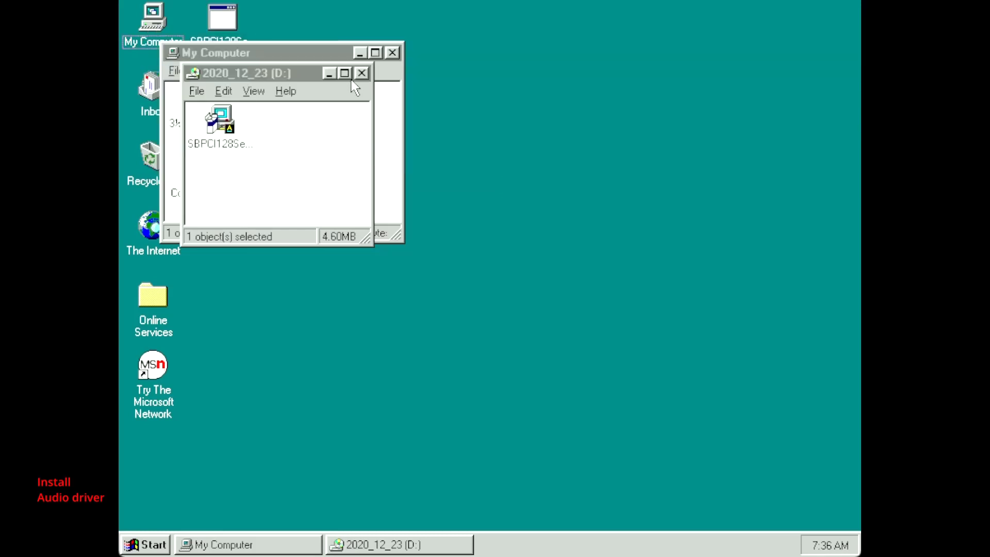
pyautogui.click(366, 72)
pyautogui.click(393, 53)
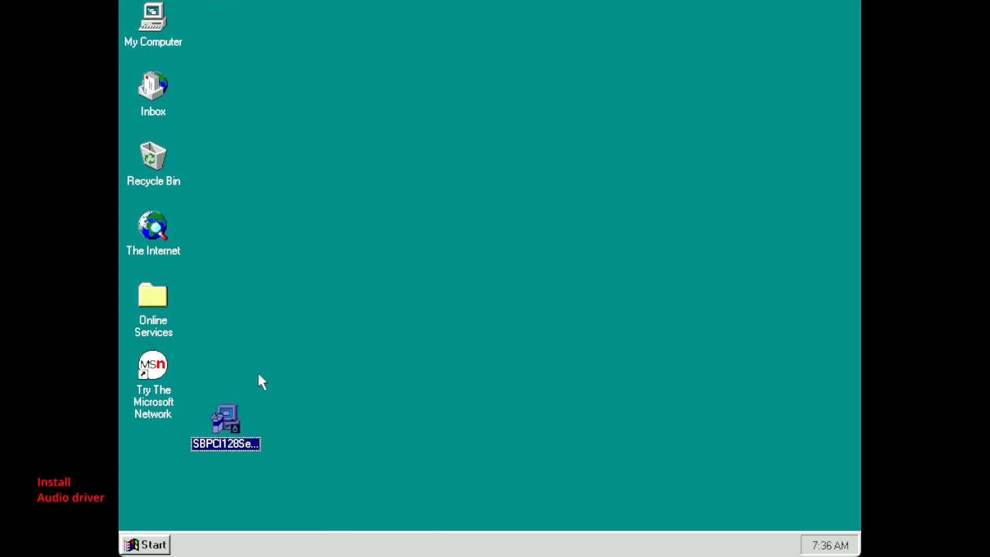
# Step: Run the SBPCI128 setup from the desktop, accept the software license agreement and continue past the readme
pyautogui.doubleClick(236, 426)
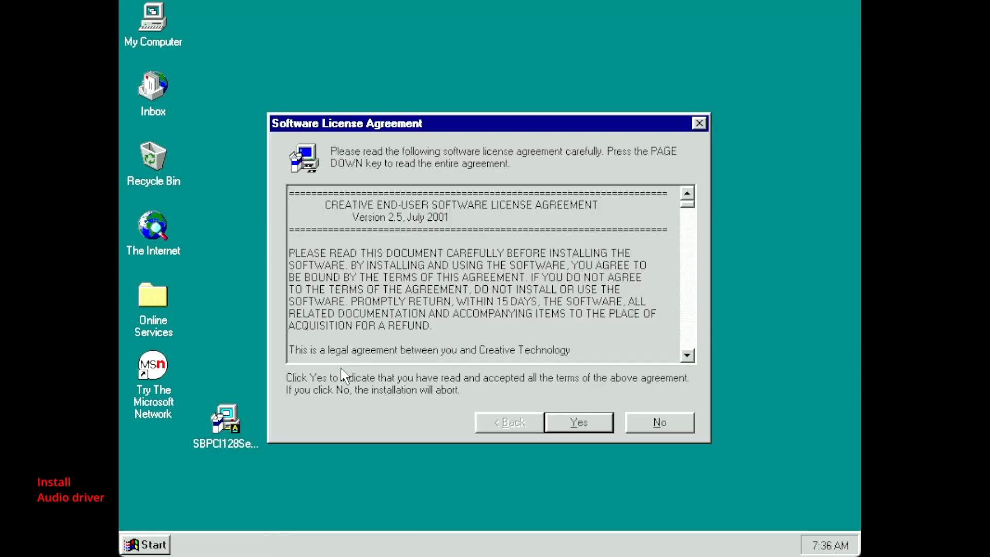
pyautogui.click(603, 421)
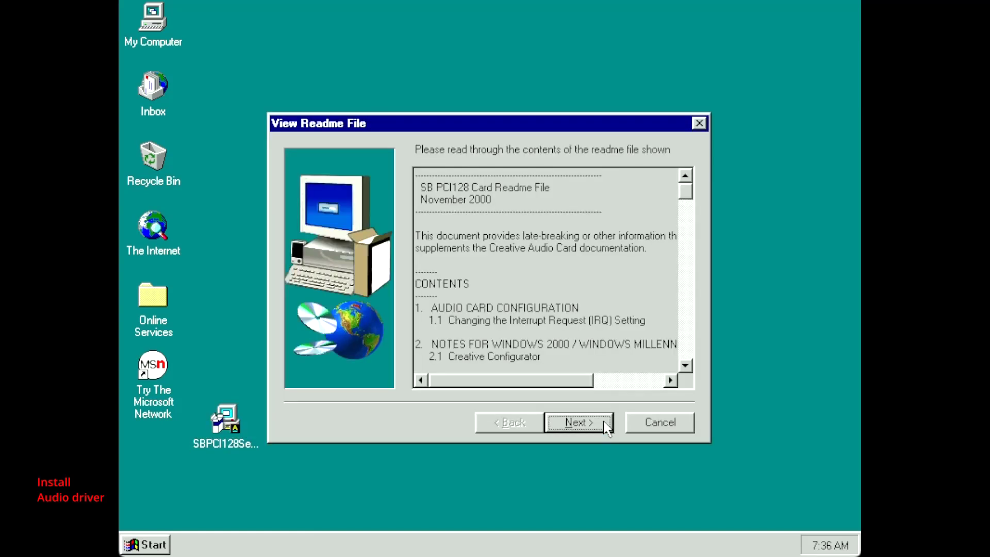
pyautogui.click(603, 421)
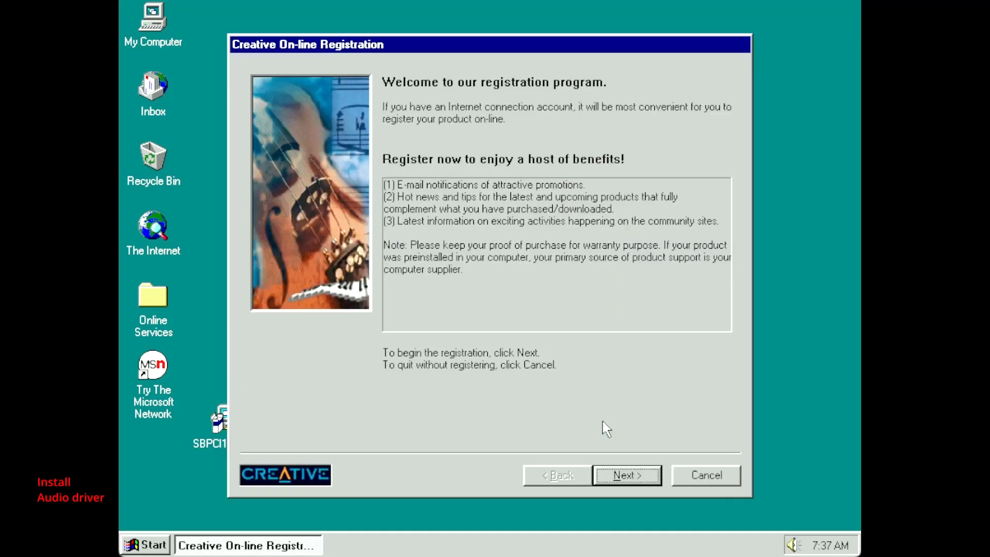
# Step: Quit the Creative online registration with "Do not remind me to register" and finish the driver setup
pyautogui.click(719, 475)
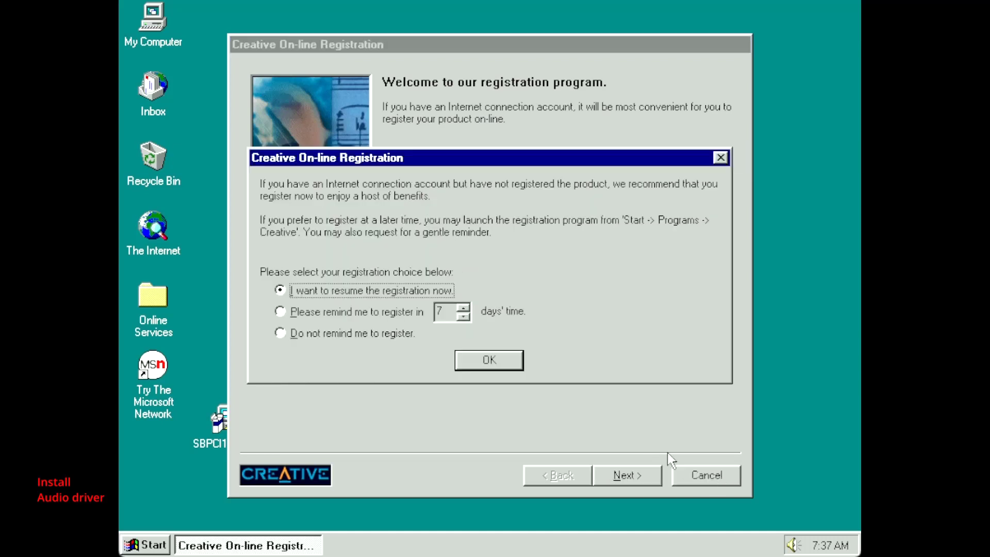
pyautogui.click(331, 336)
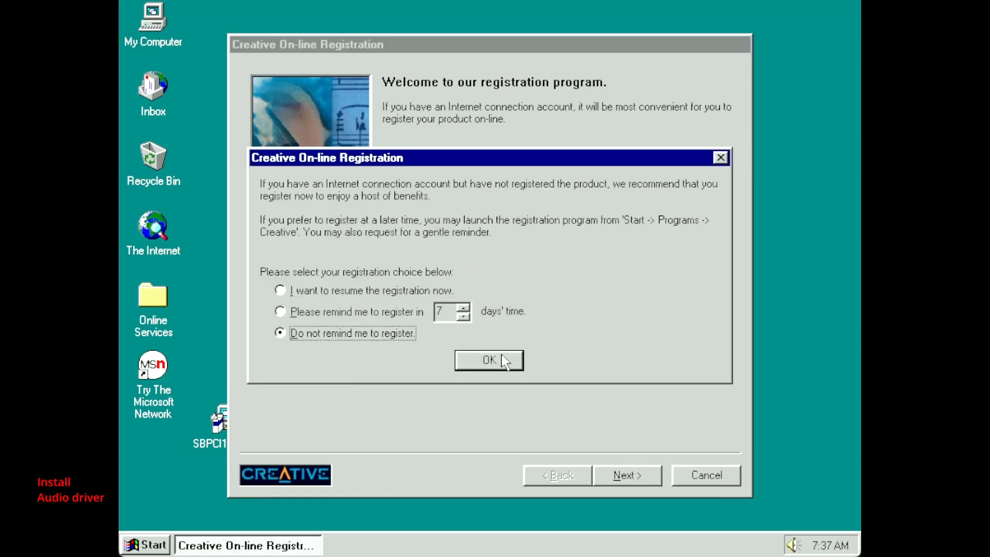
pyautogui.click(501, 355)
pyautogui.click(588, 426)
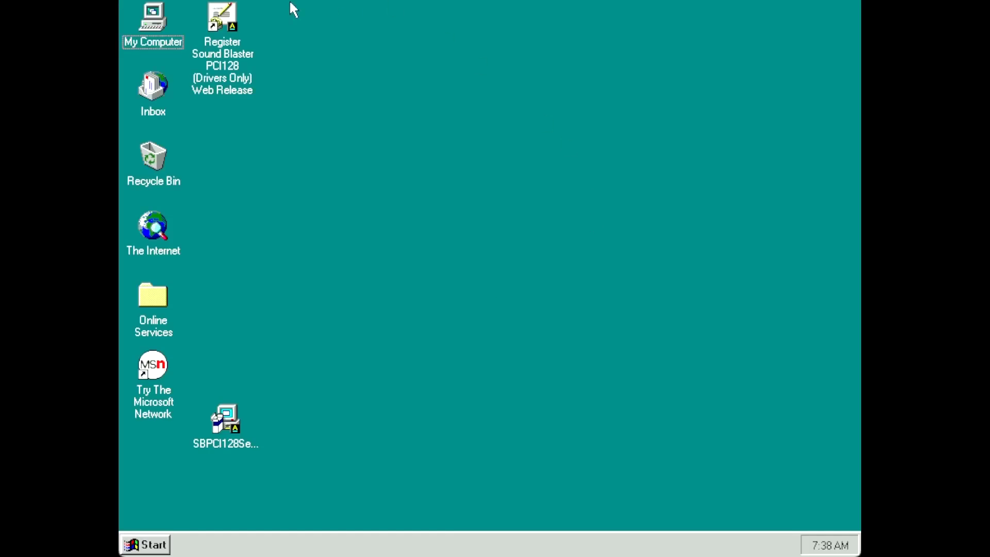
# Step: Delete the Sound Blaster PCI128 registration shortcut and the SBPCI128Setupus_w9x file from the desktop
pyautogui.rightClick(218, 59)
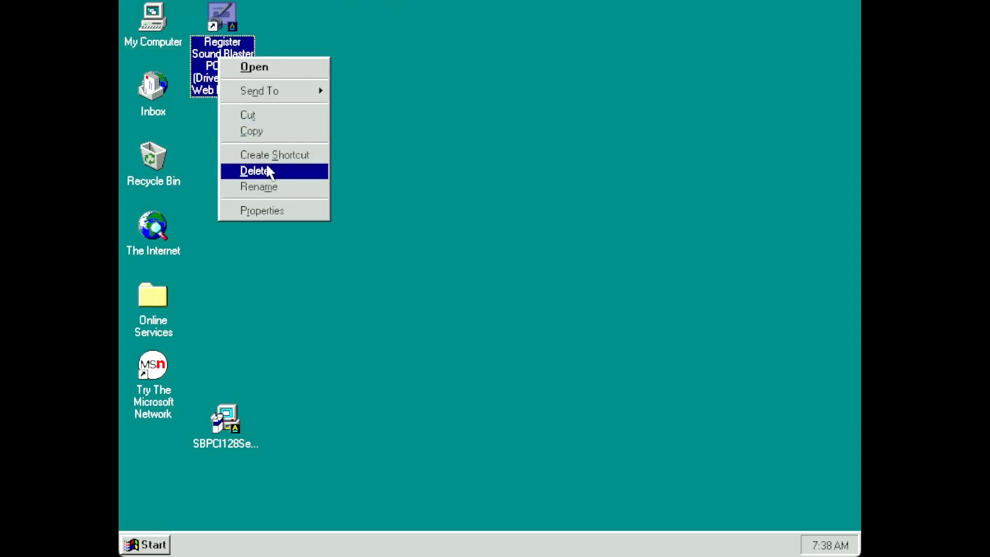
pyautogui.click(268, 172)
pyautogui.click(575, 296)
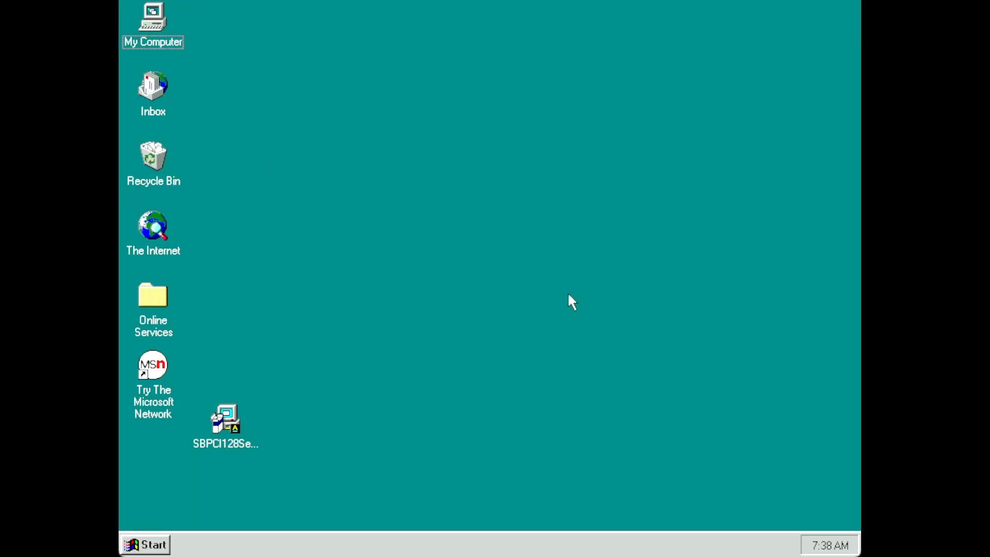
pyautogui.rightClick(227, 431)
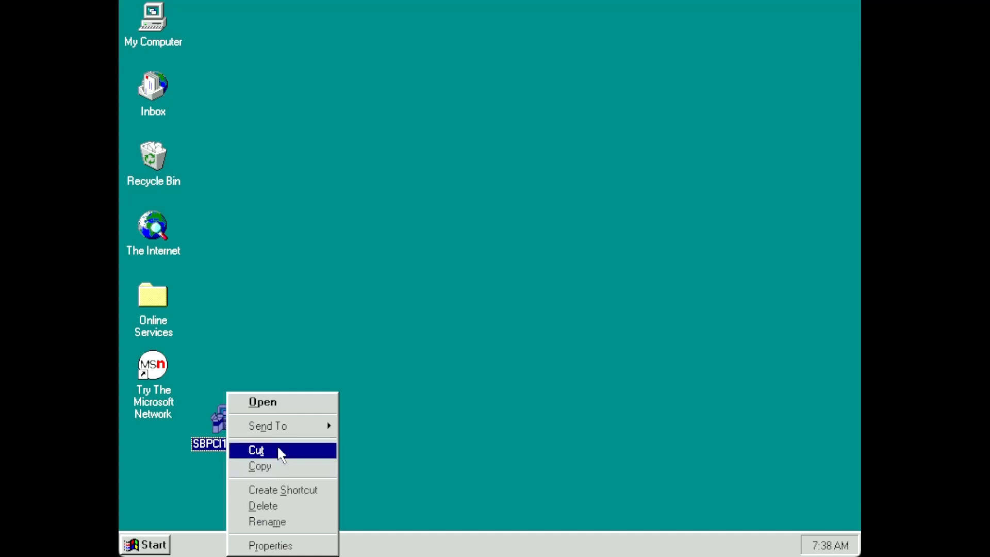
pyautogui.click(278, 507)
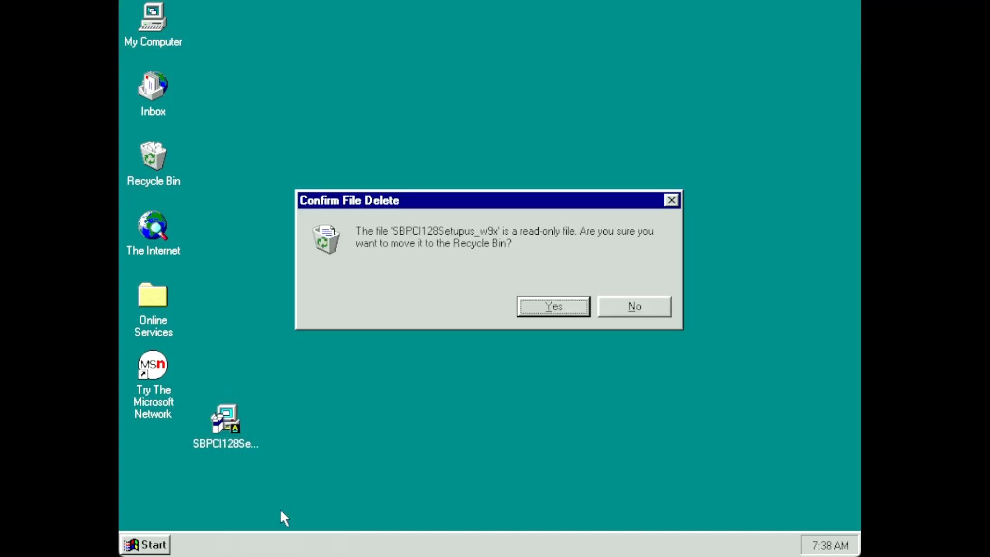
pyautogui.click(581, 306)
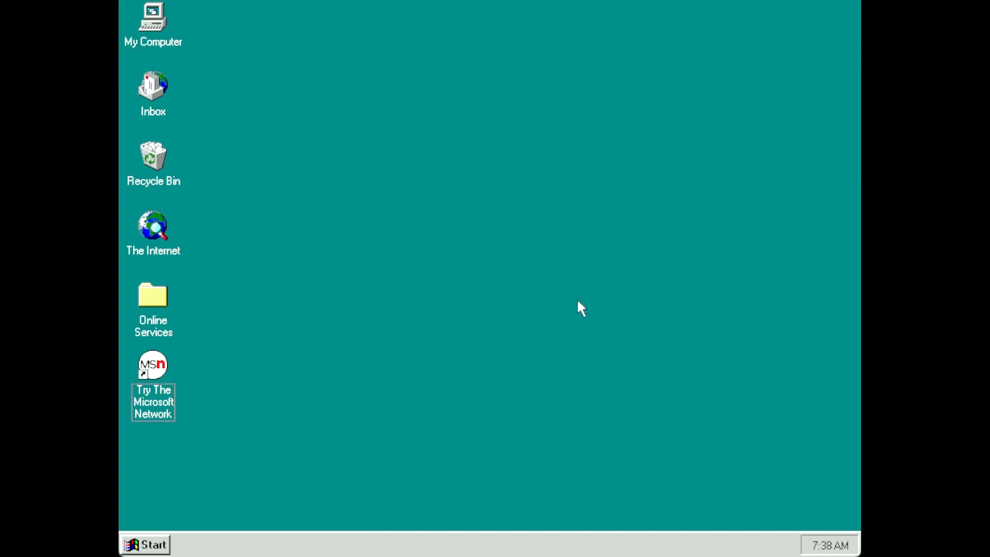
# Step: Empty the Recycle Bin and clear the desktop selection
pyautogui.rightClick(159, 158)
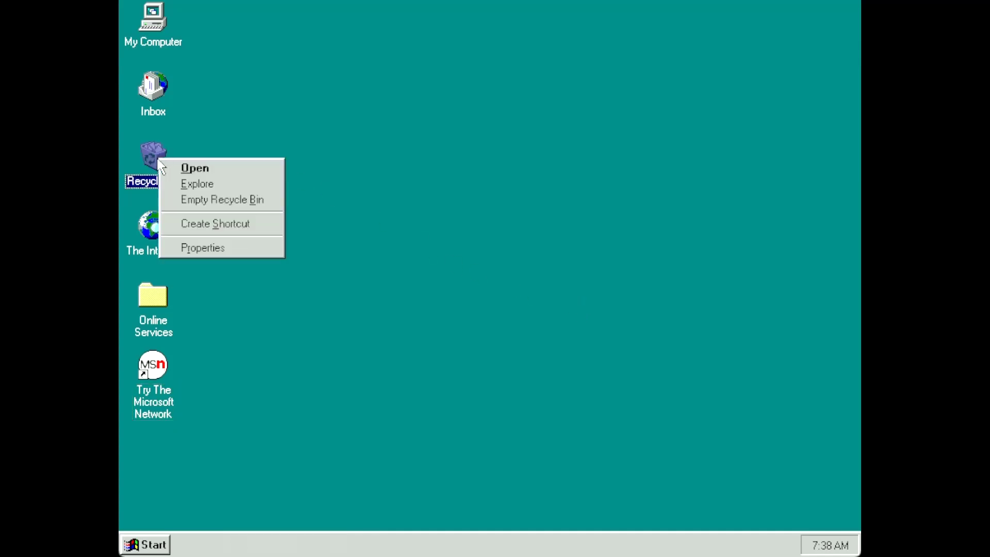
pyautogui.click(239, 199)
pyautogui.click(524, 302)
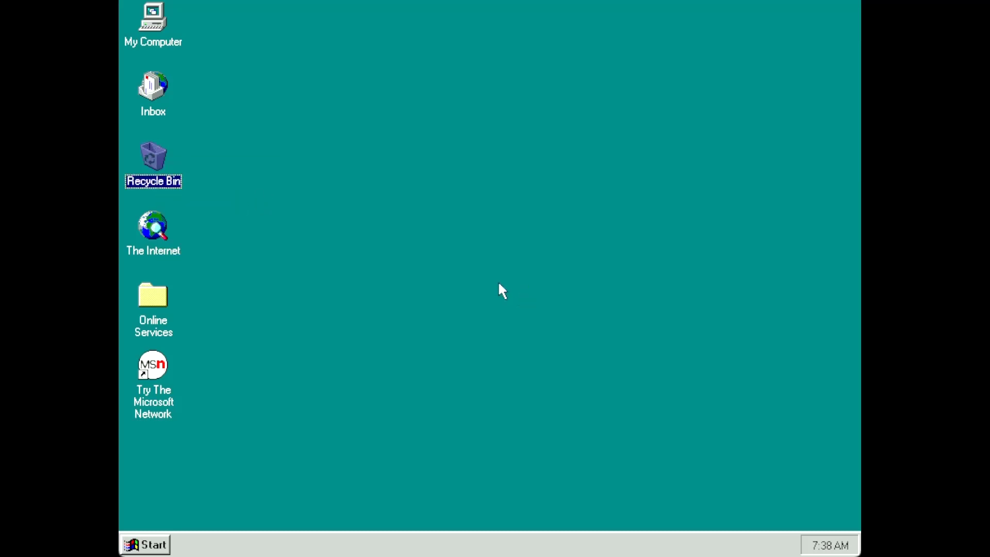
pyautogui.click(331, 153)
# Step: Check the display adapter and the sound, video and game controllers in Device Manager, and close System Properties
pyautogui.rightClick(157, 5)
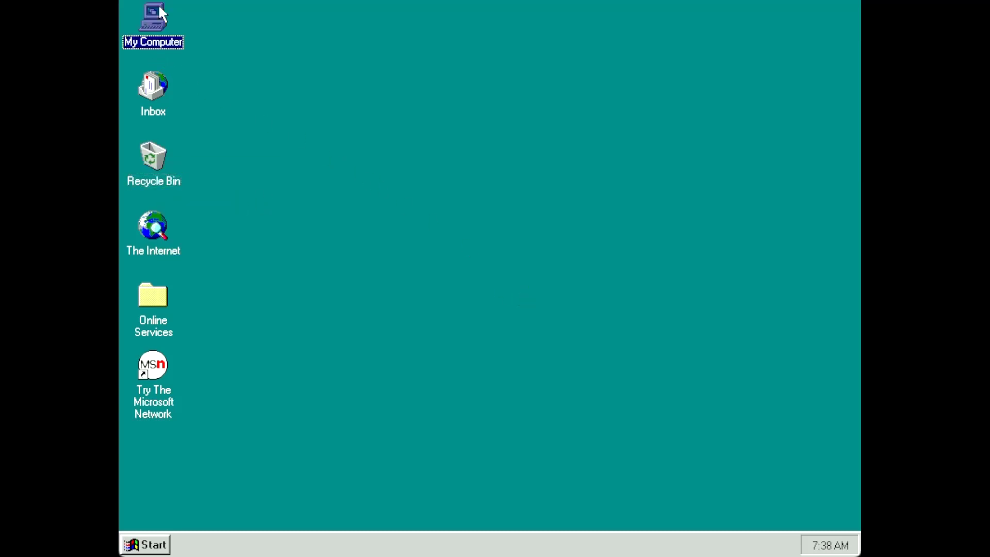
pyautogui.click(205, 122)
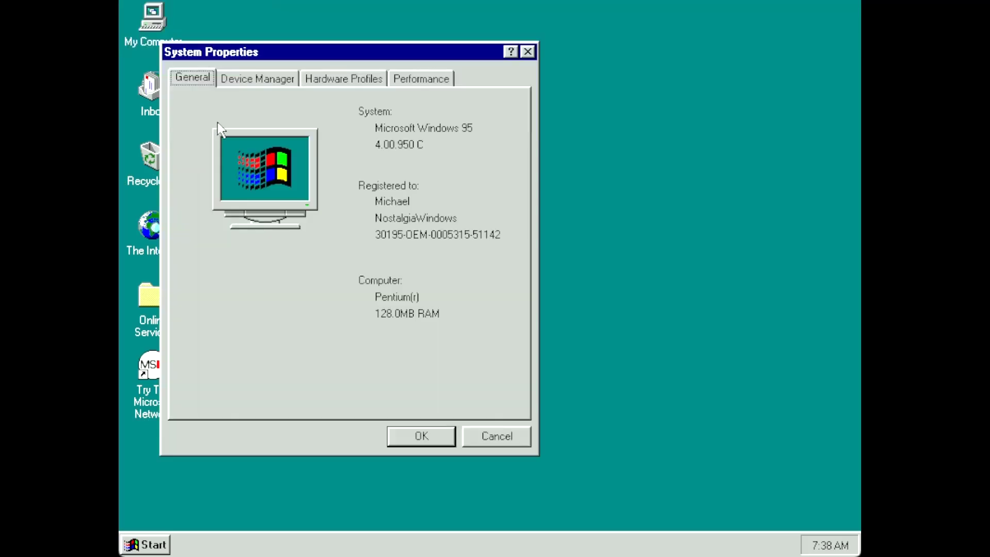
pyautogui.click(251, 78)
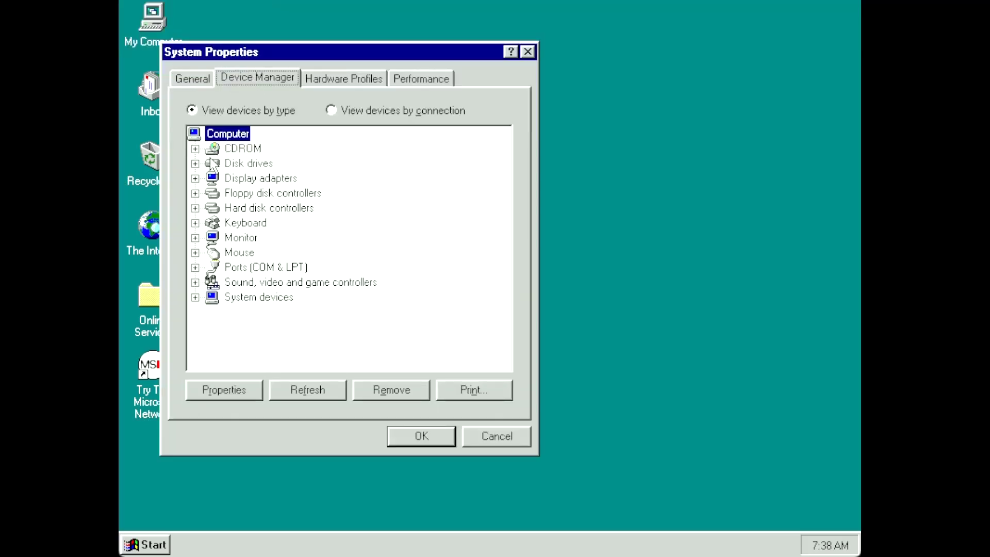
pyautogui.click(195, 179)
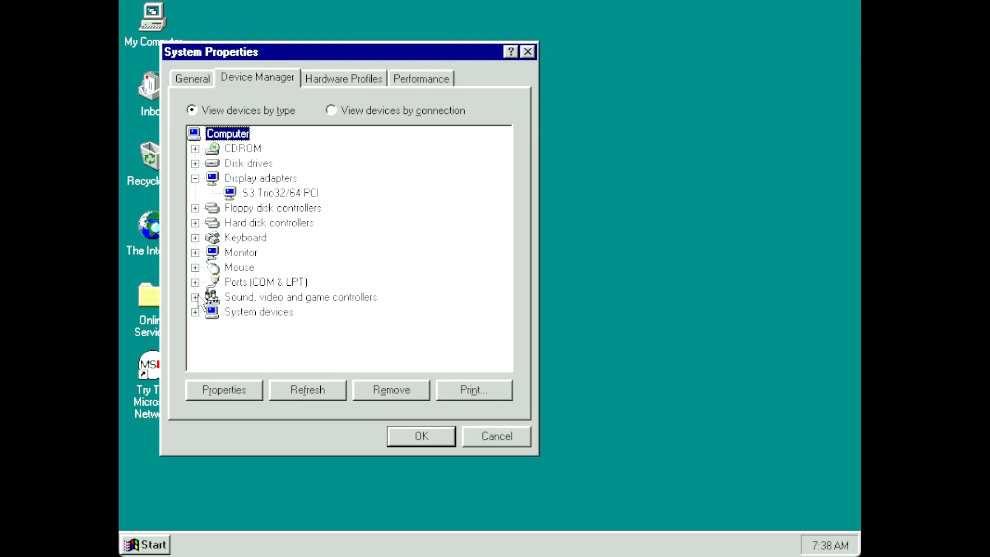
pyautogui.click(195, 298)
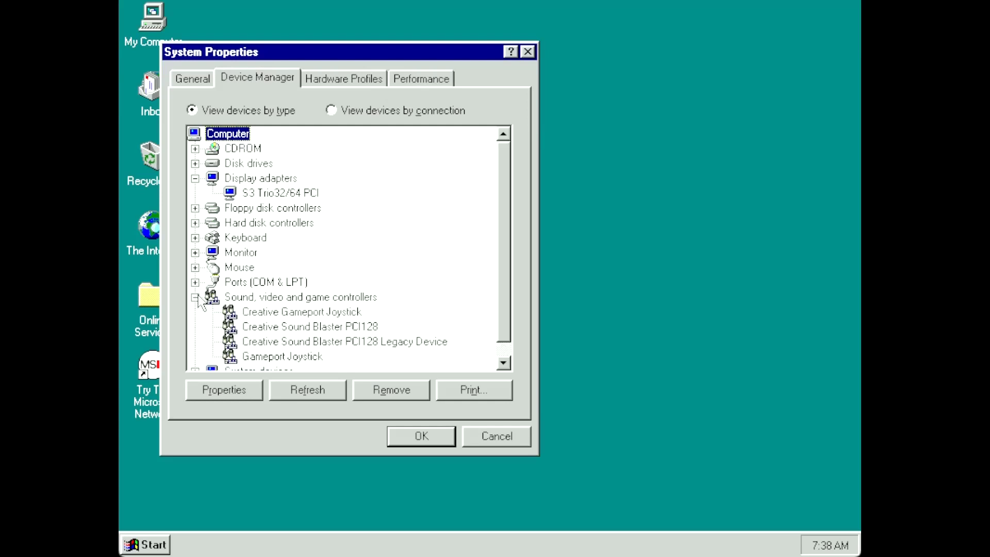
pyautogui.click(423, 439)
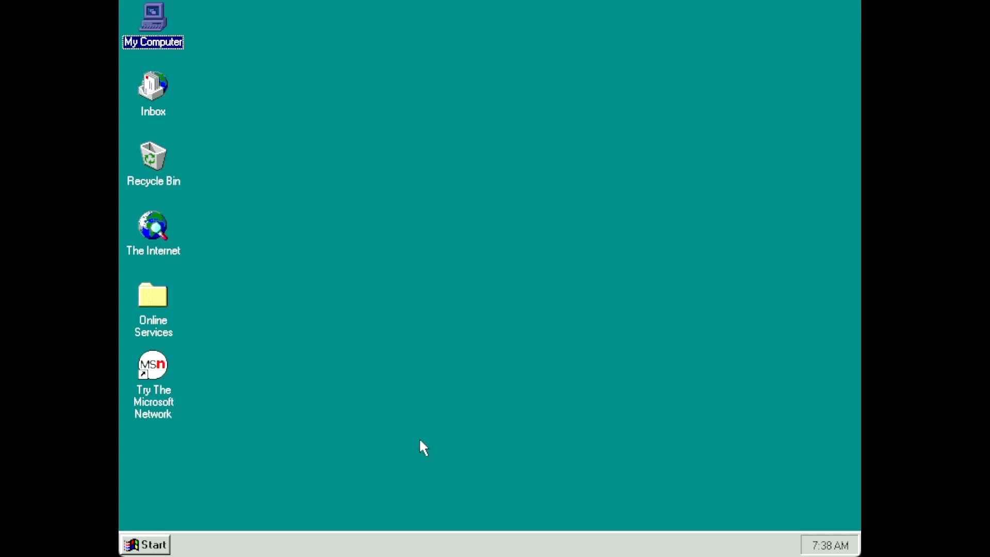
# Step: Open the desktop's display properties and review the color palette and resolution settings, the appearance and the screen saver options
pyautogui.click(416, 440)
pyautogui.rightClick(410, 247)
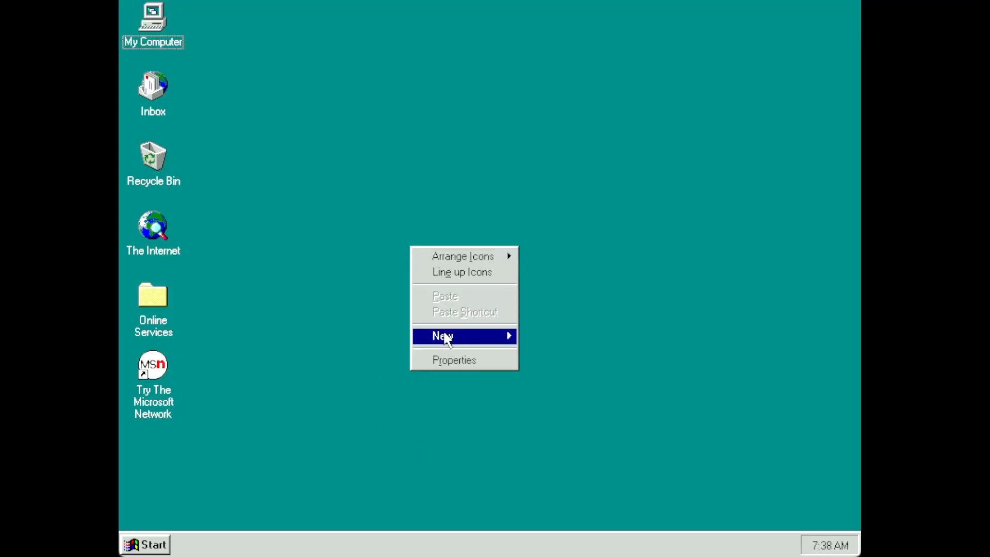
pyautogui.click(451, 360)
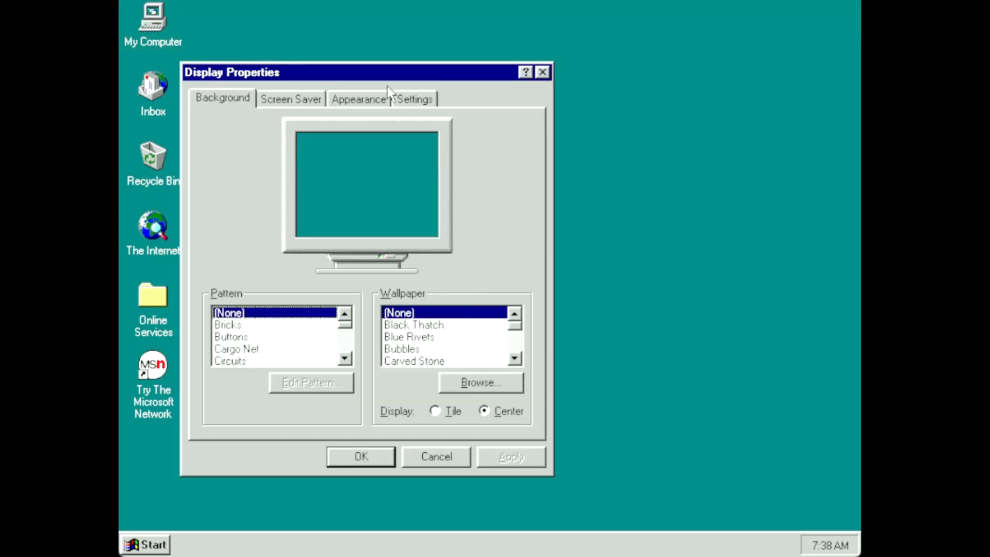
pyautogui.click(413, 100)
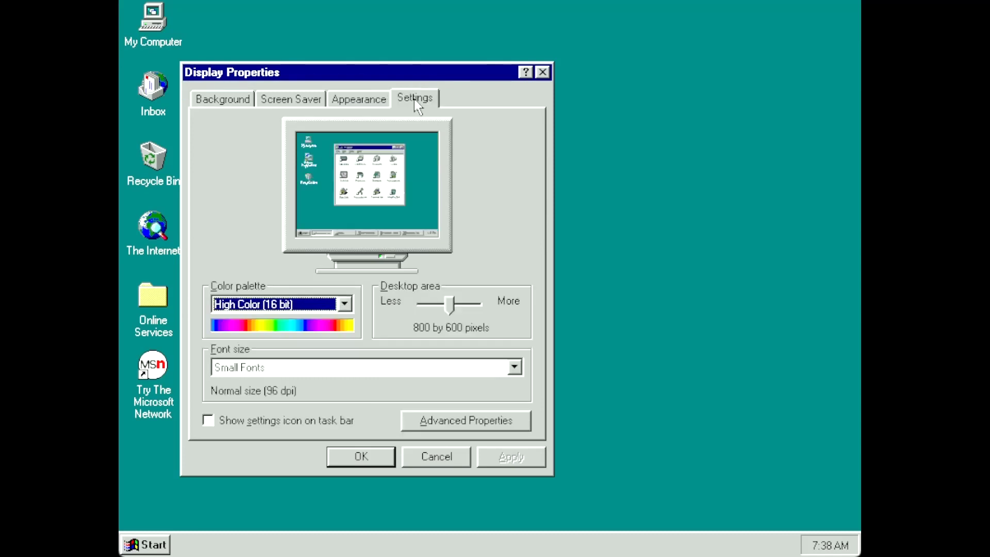
pyautogui.click(355, 100)
pyautogui.click(280, 99)
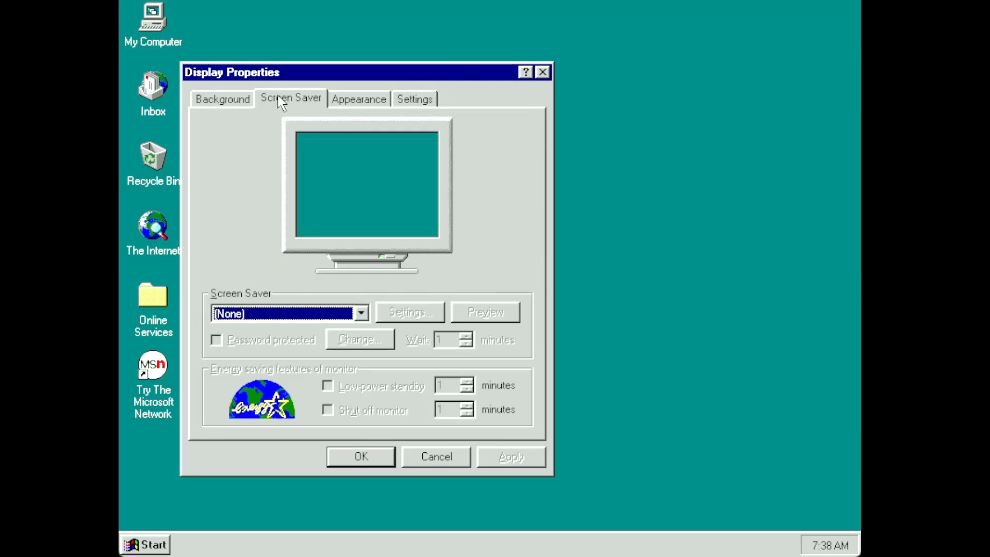
# Step: Set the desktop background to the Setup wallpaper, tiled with no pattern, apply it and close the display properties
pyautogui.click(234, 100)
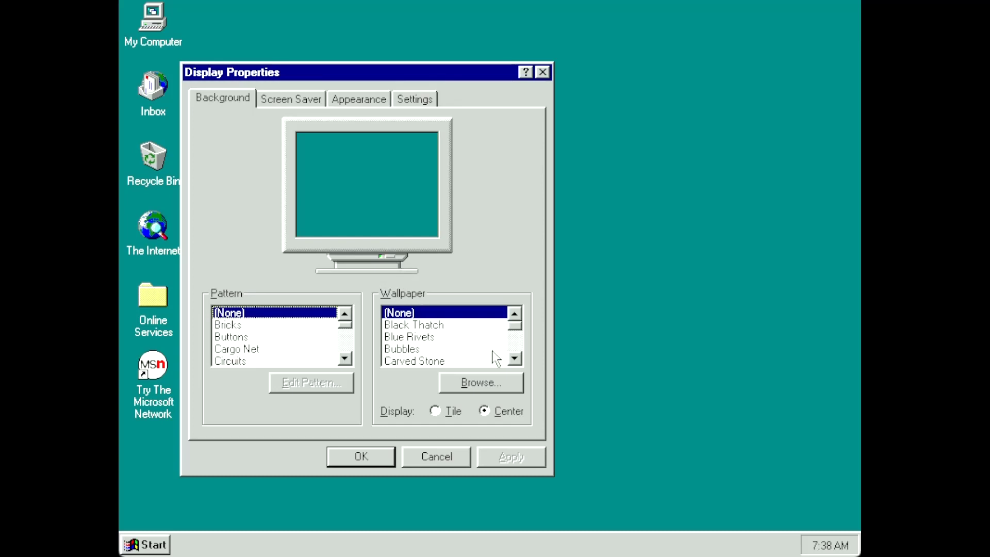
pyautogui.scroll(-4, 513, 361)
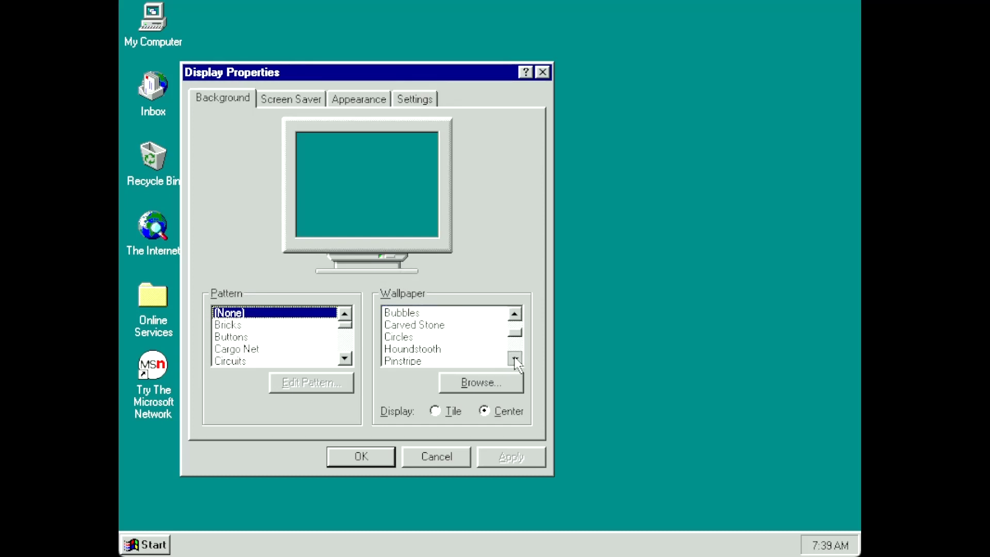
pyautogui.click(515, 359)
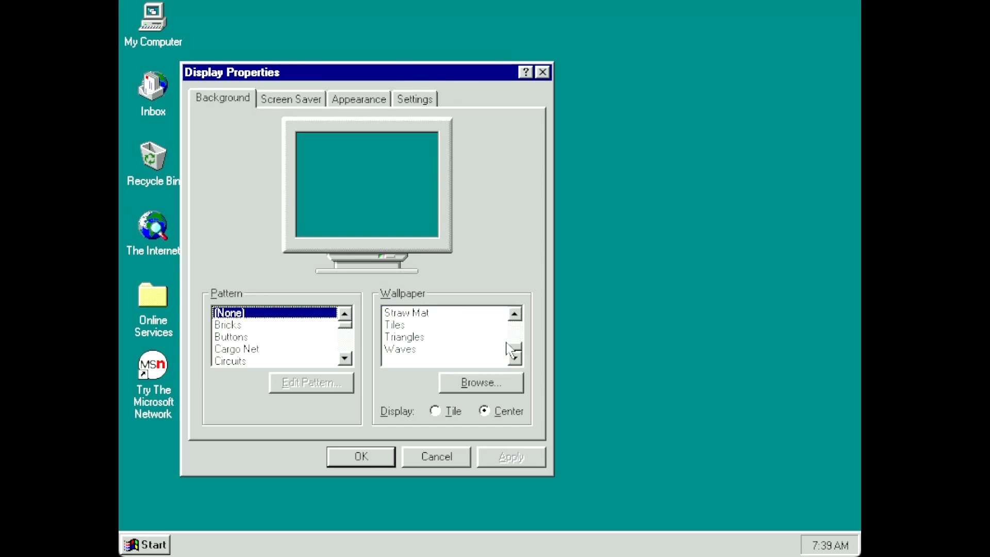
pyautogui.click(515, 313)
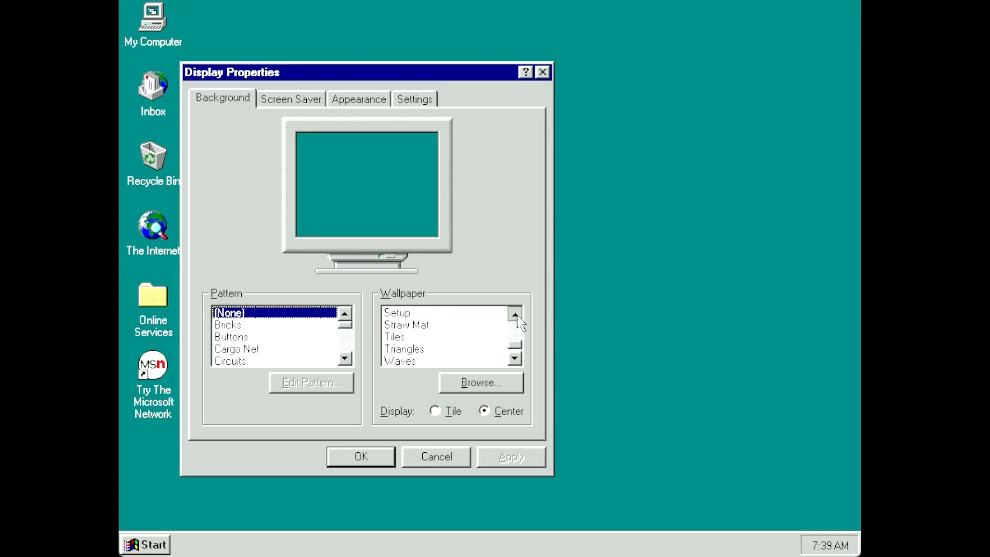
pyautogui.click(407, 315)
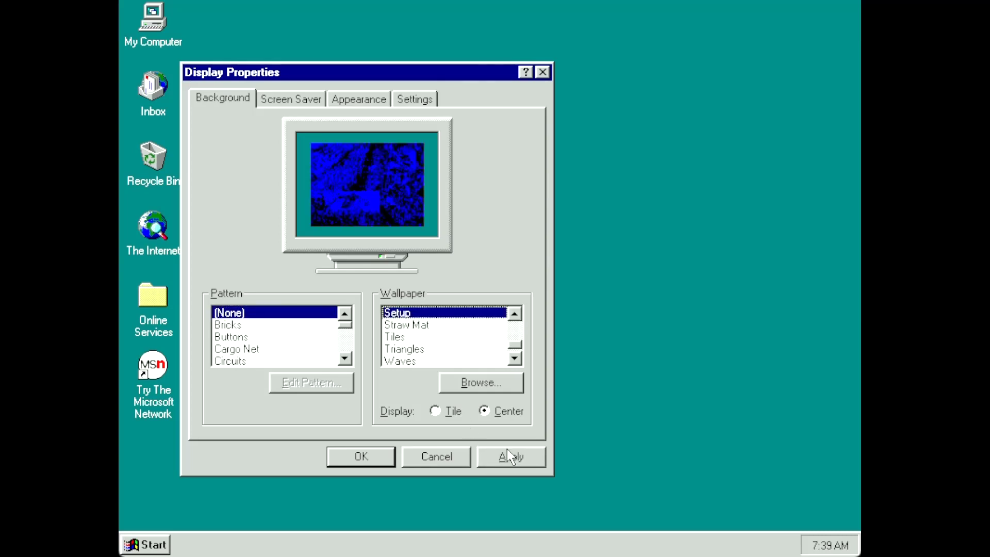
pyautogui.click(436, 411)
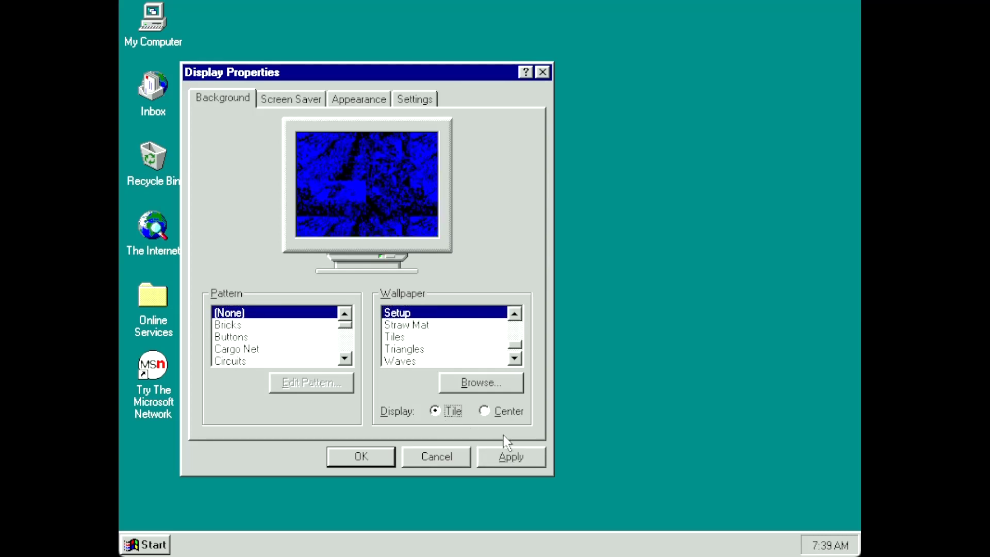
pyautogui.click(511, 457)
pyautogui.click(394, 456)
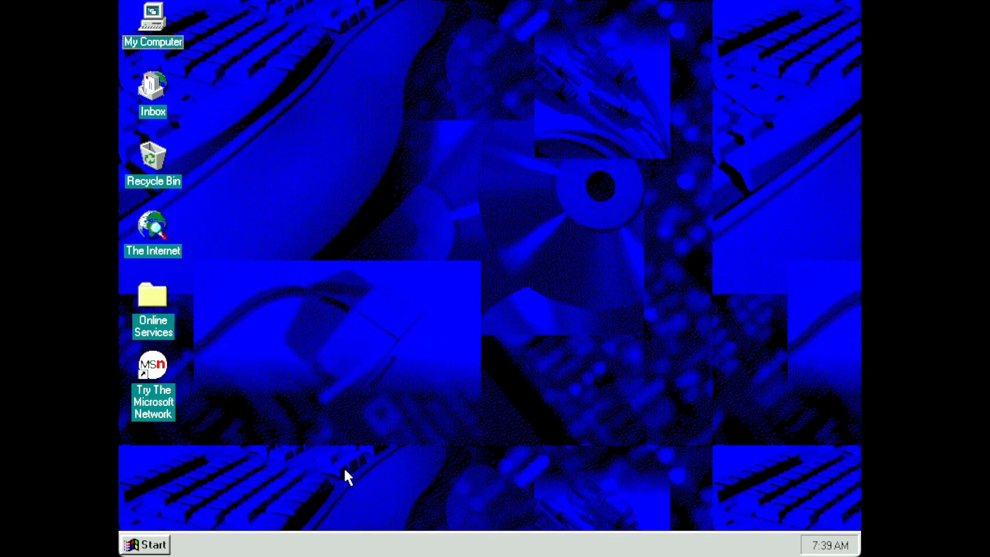
# Step: Shut down the computer and confirm the shutdown
pyautogui.click(145, 544)
pyautogui.click(215, 516)
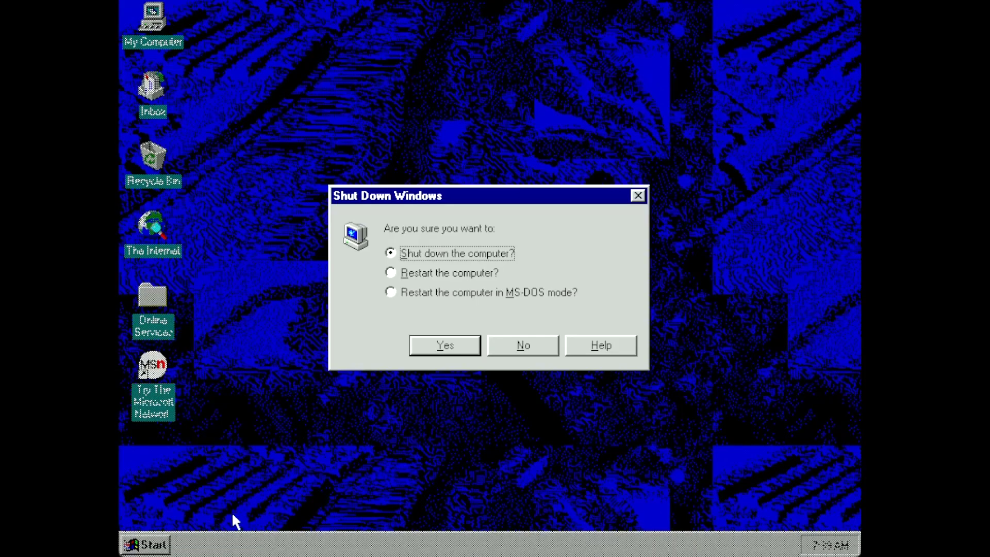
pyautogui.click(437, 347)
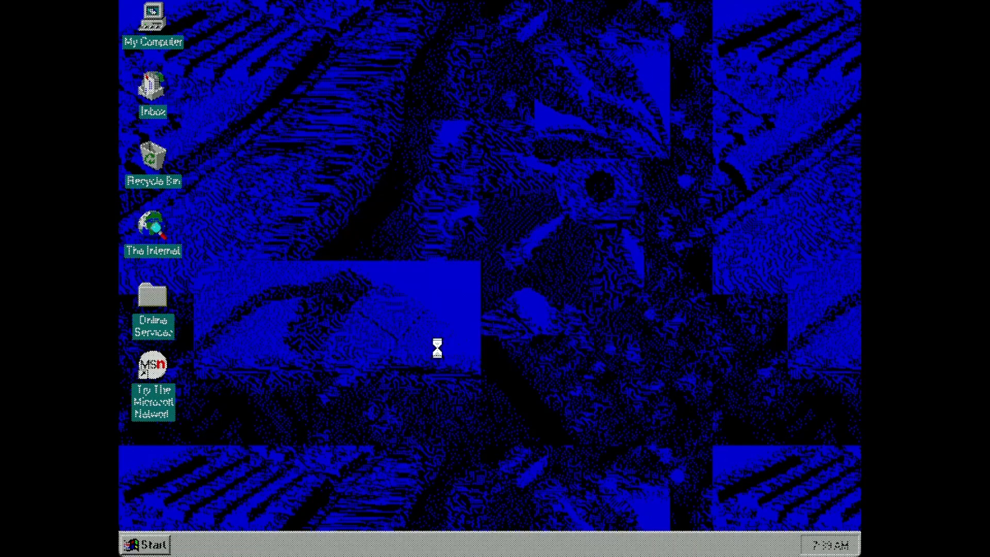